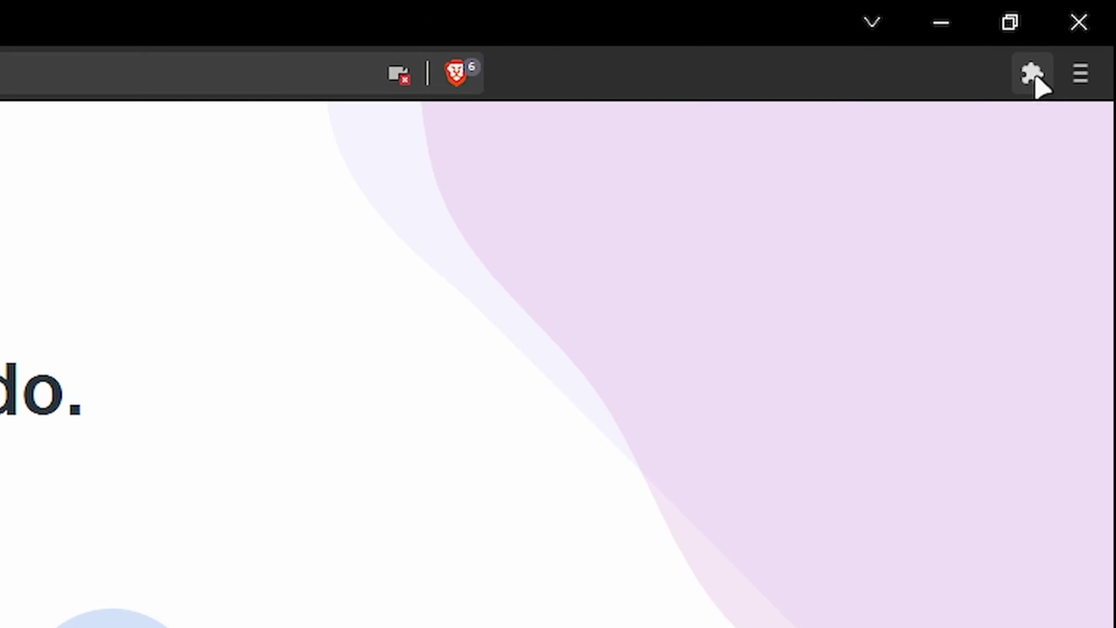
Open the Vimeo Record extension's recorder panel.
{"action": "left_click", "coordinate": [1084, 28]}
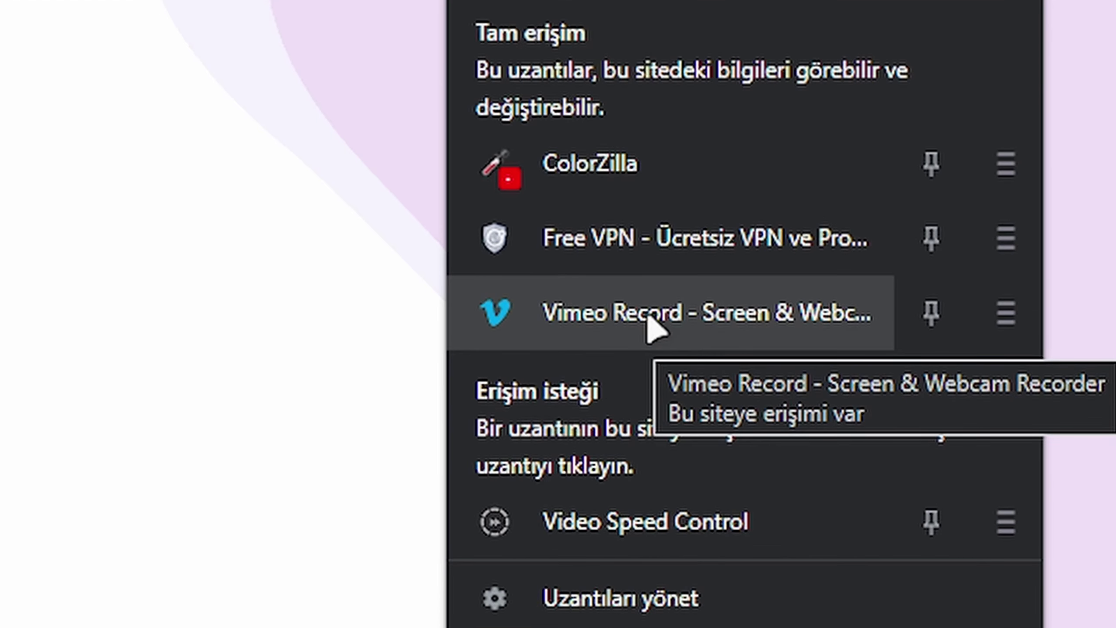
{"action": "left_click", "coordinate": [668, 326]}
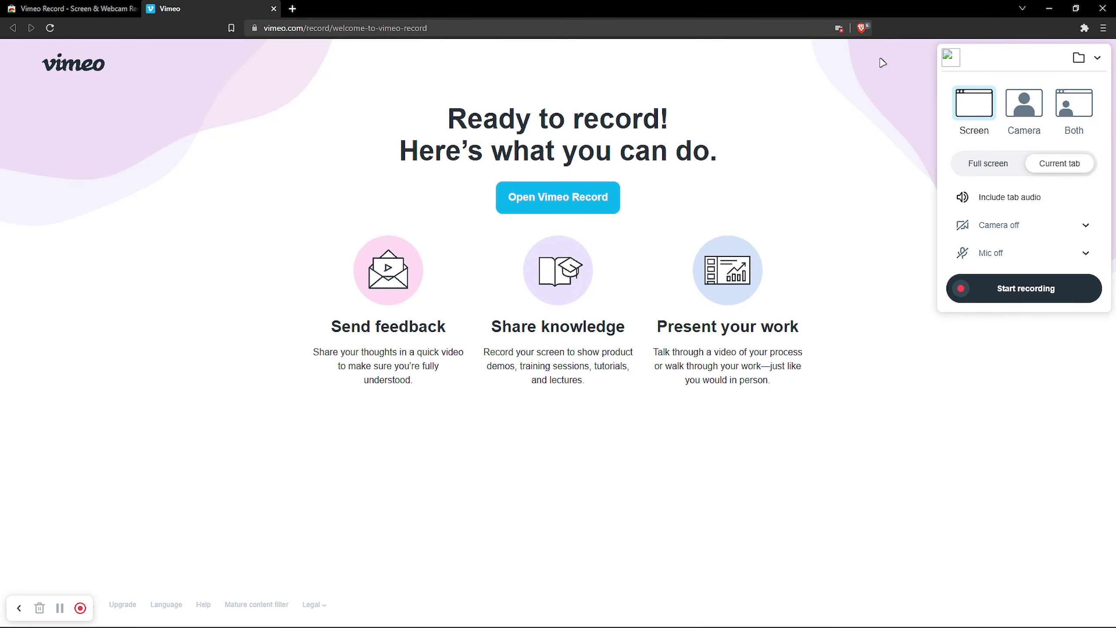
{"action": "left_click", "coordinate": [827, 224]}
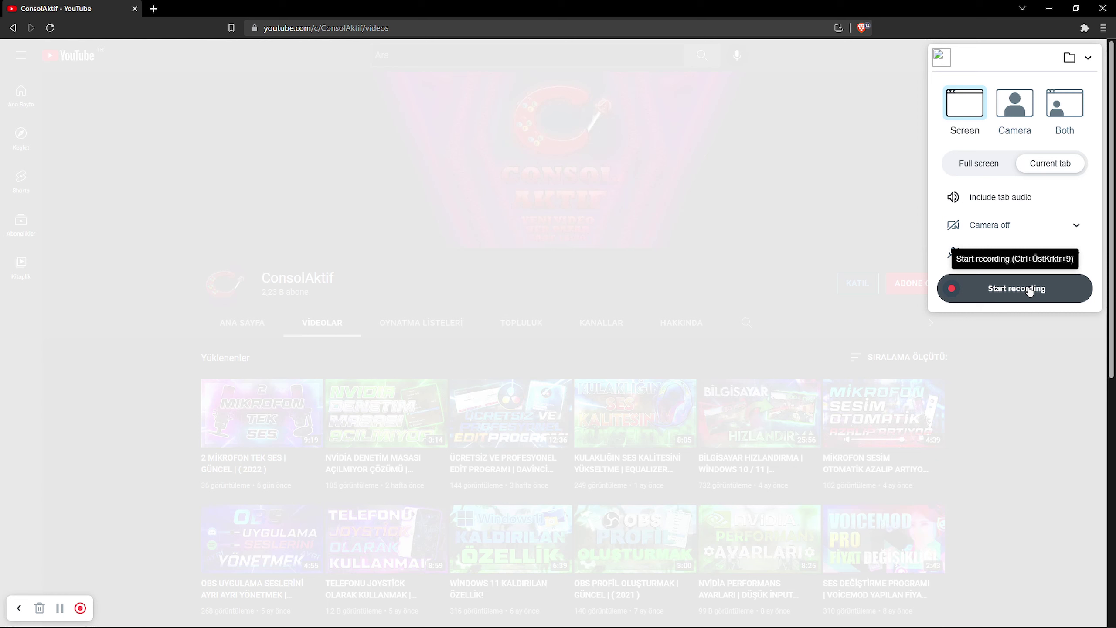
Set Brave Browser's volume to 50 and mute it in the Windows volume mixer.
{"action": "left_click", "coordinate": [1051, 8]}
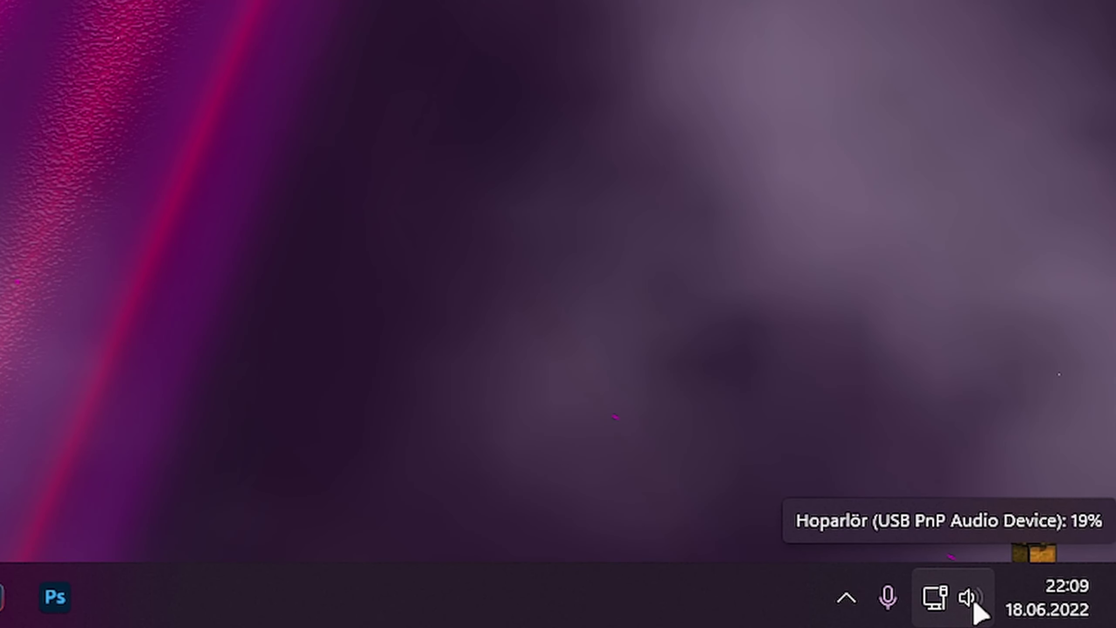
{"action": "right_click", "coordinate": [974, 606]}
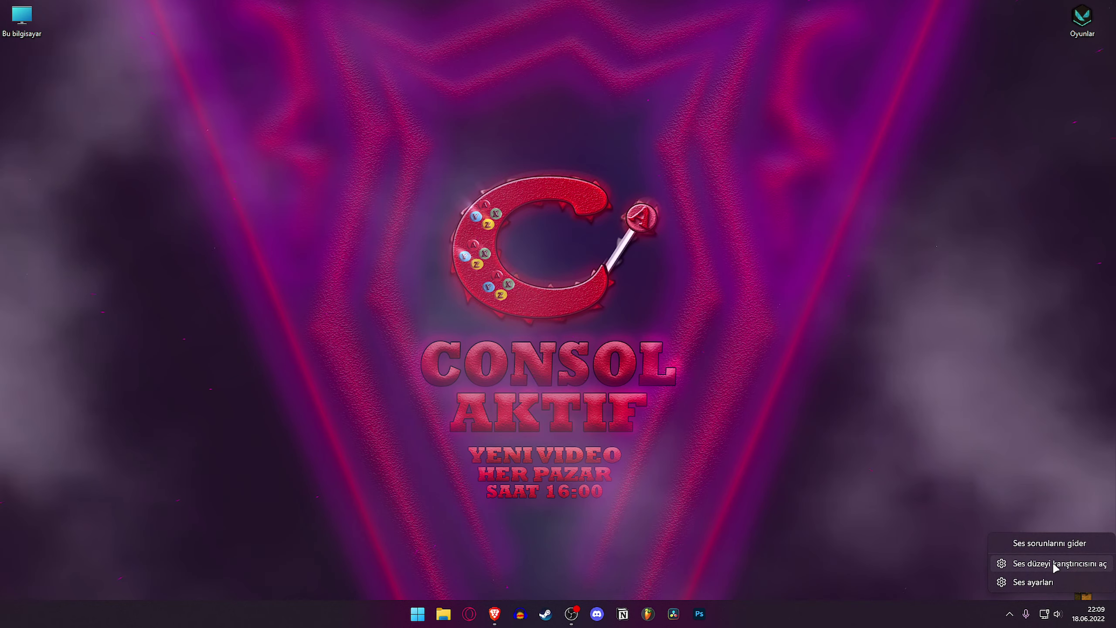
{"action": "left_click", "coordinate": [1055, 564]}
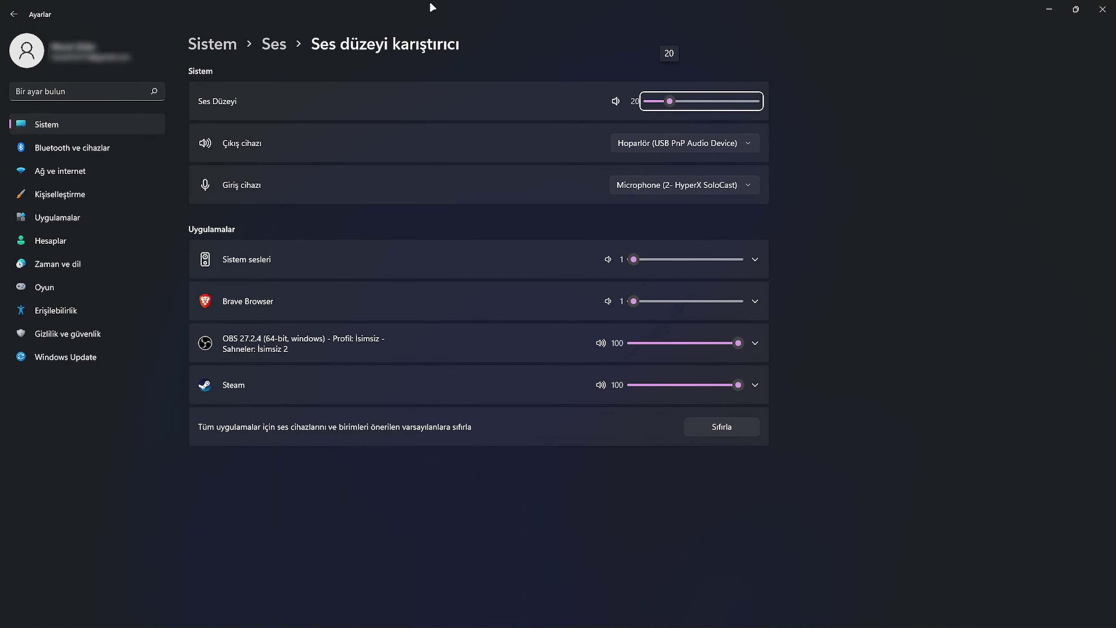
{"action": "mouse_move", "coordinate": [983, 626]}
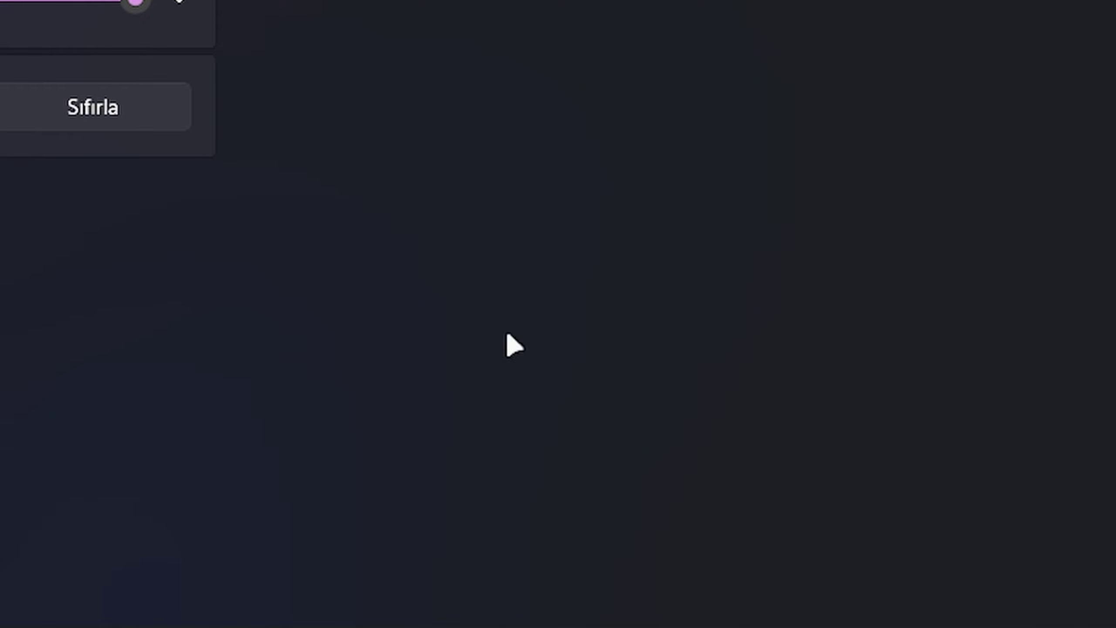
{"action": "mouse_move", "coordinate": [1038, 617]}
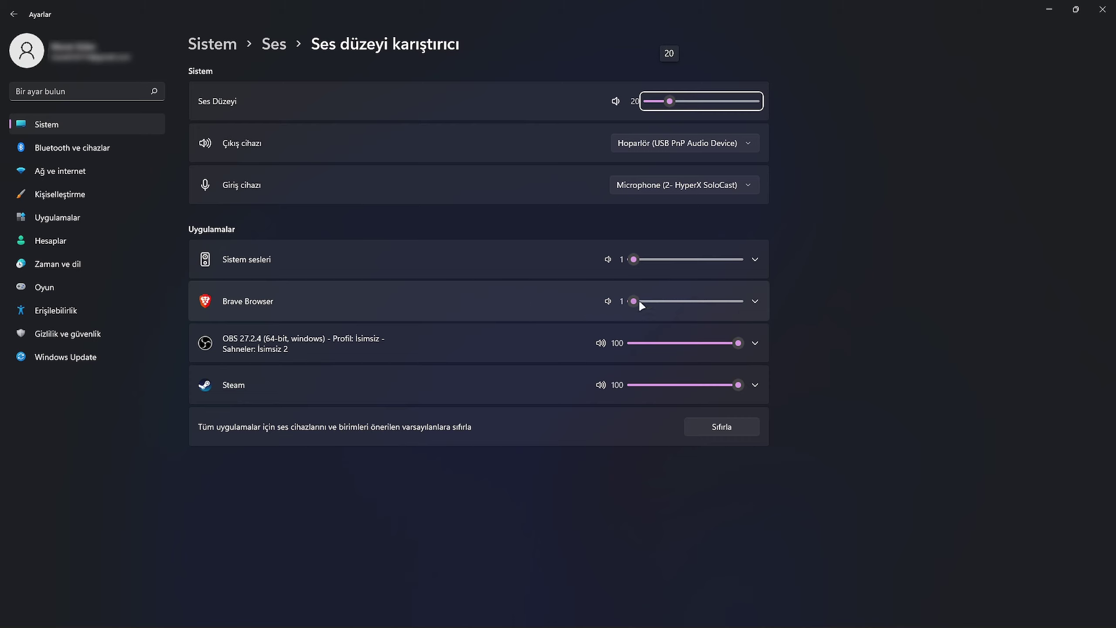
{"action": "left_click_drag", "start_coordinate": [637, 302], "coordinate": [685, 302]}
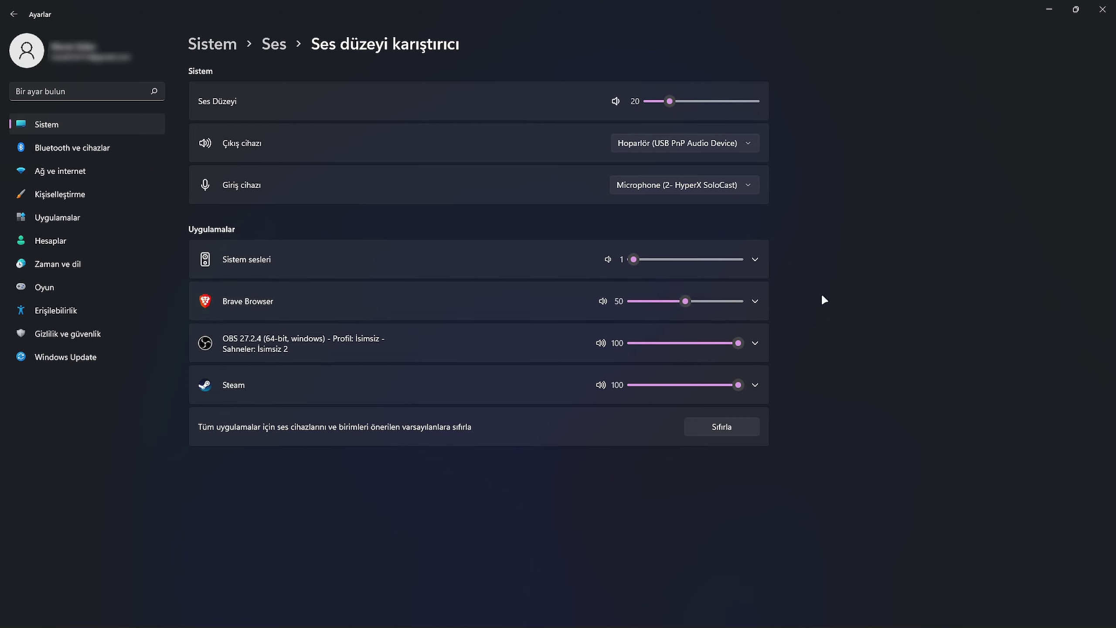
{"action": "left_click", "coordinate": [605, 301]}
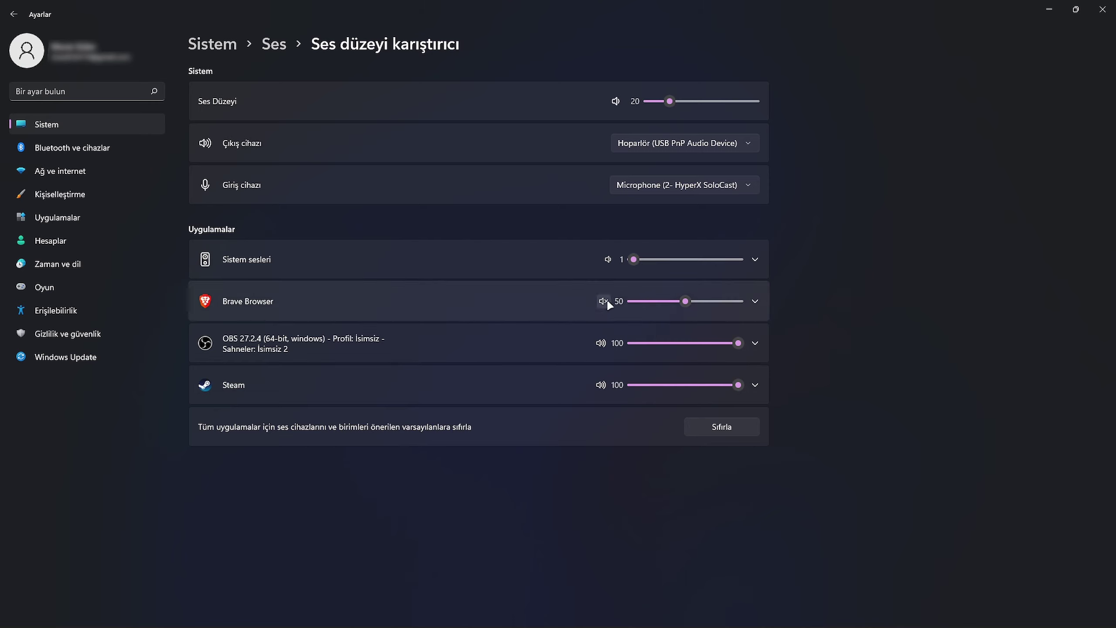
{"action": "left_click", "coordinate": [1049, 9]}
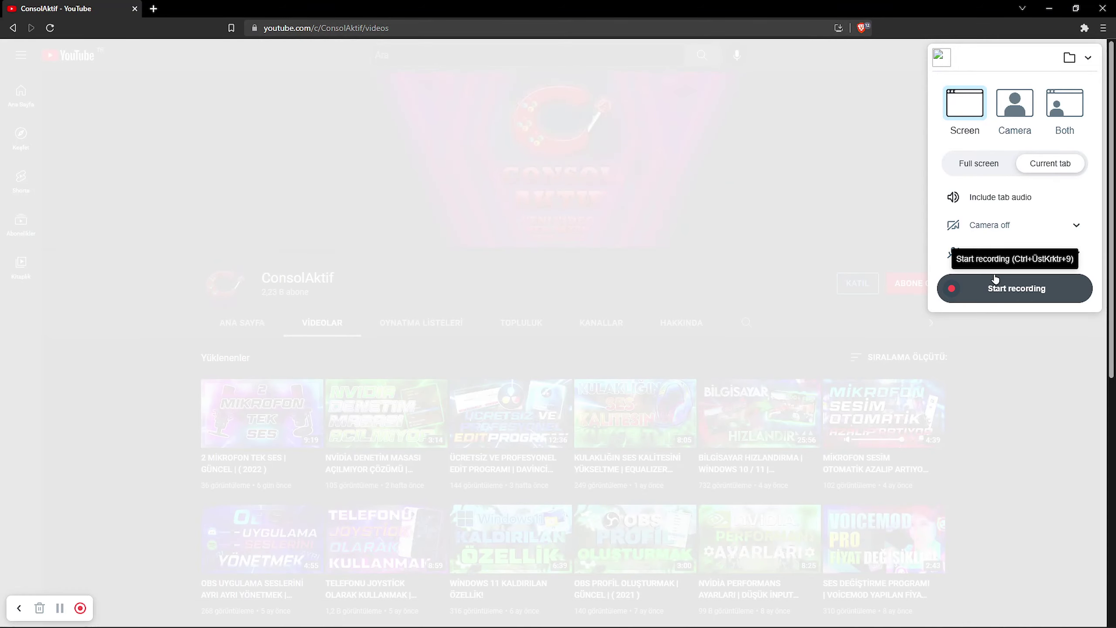
Start recording the current tab and play the channel's "2 MİKROFON TEK SES" video.
{"action": "left_click", "coordinate": [1002, 291]}
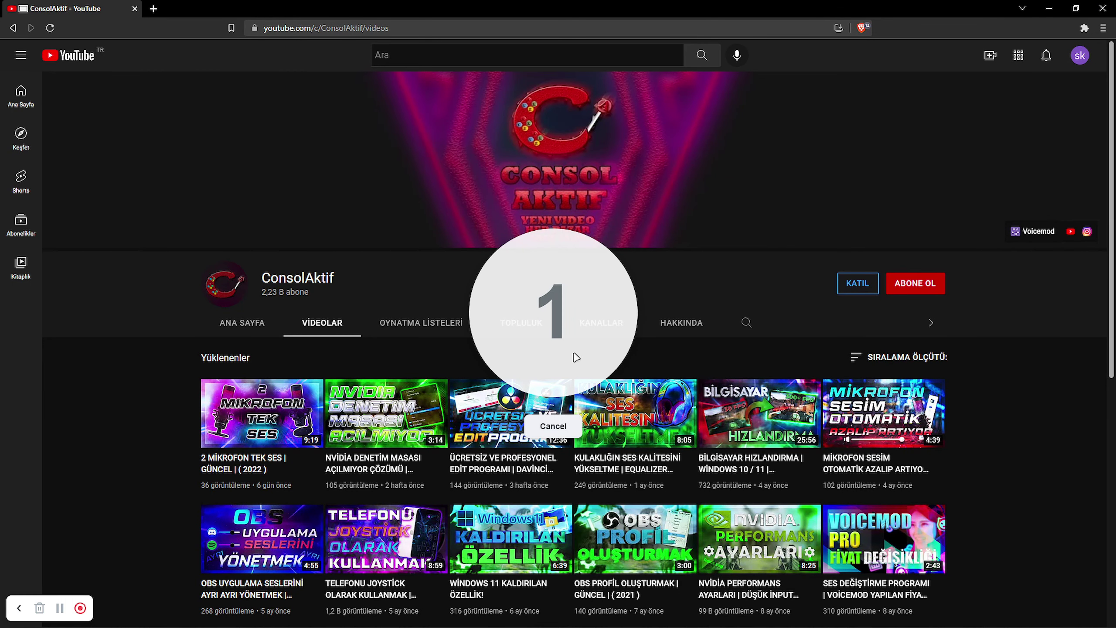
{"action": "left_click", "coordinate": [282, 458]}
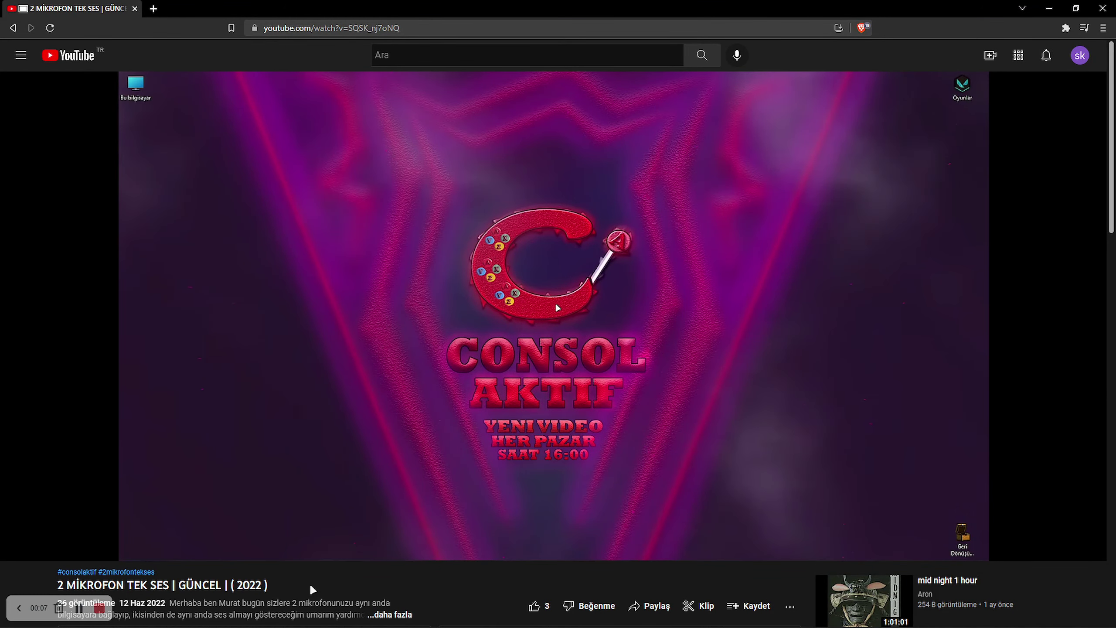
Check the muted browser in the volume mixer and visit the desktop while the tab recording runs.
{"action": "left_click", "coordinate": [713, 615]}
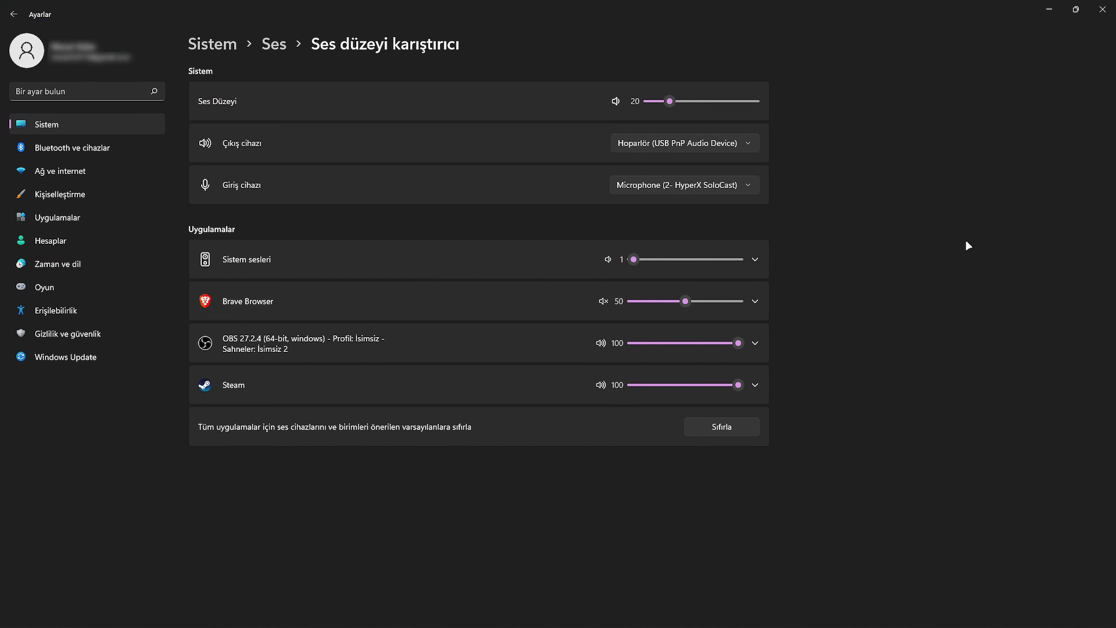
{"action": "left_click", "coordinate": [1038, 3]}
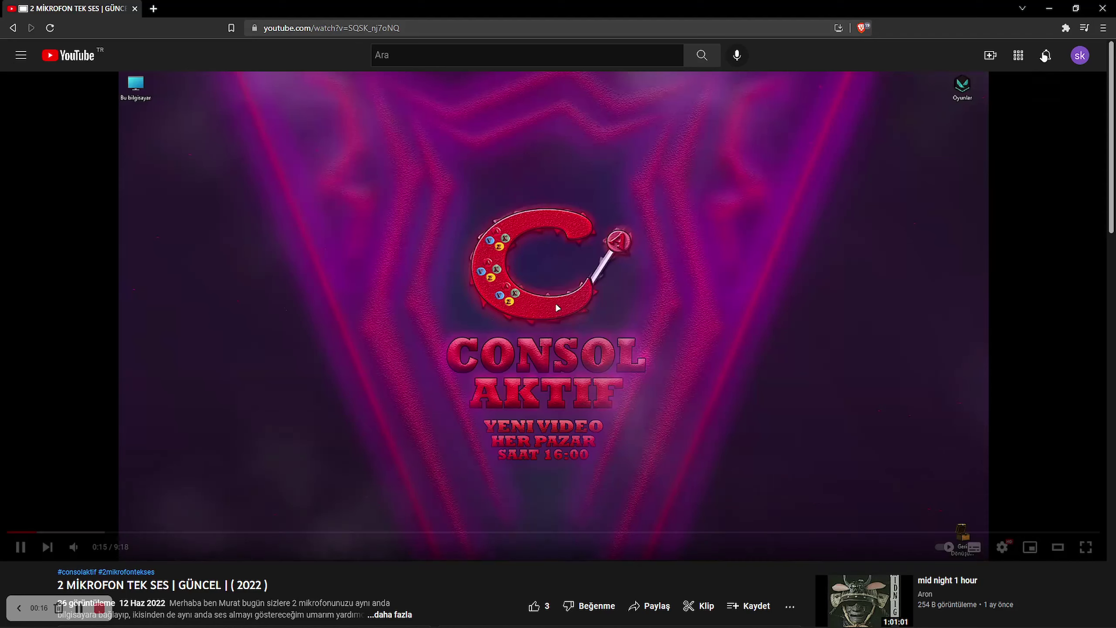
{"action": "key", "text": "super+d"}
{"action": "right_click", "coordinate": [521, 293]}
{"action": "key", "text": "super"}
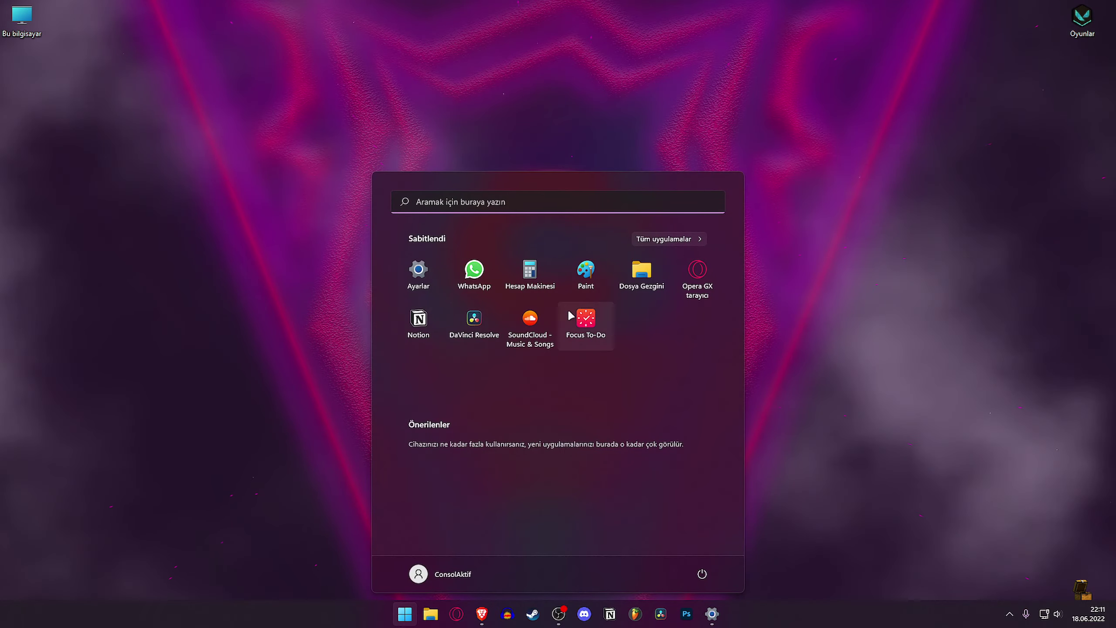
{"action": "left_click", "coordinate": [897, 245]}
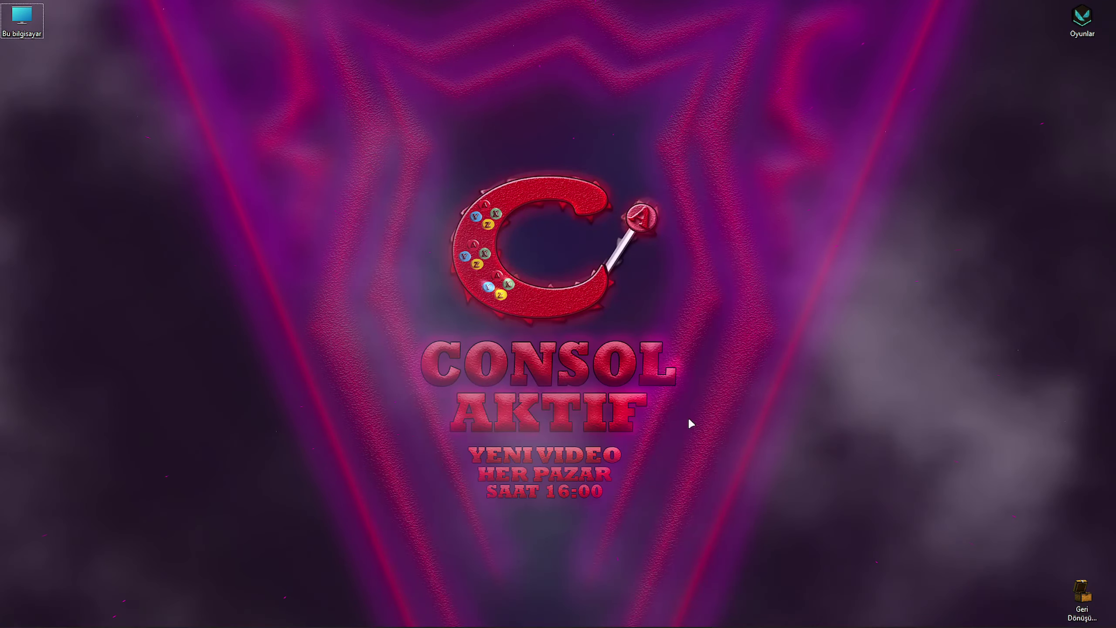
Return to the browser and stop the tab recording.
{"action": "left_click", "coordinate": [482, 613]}
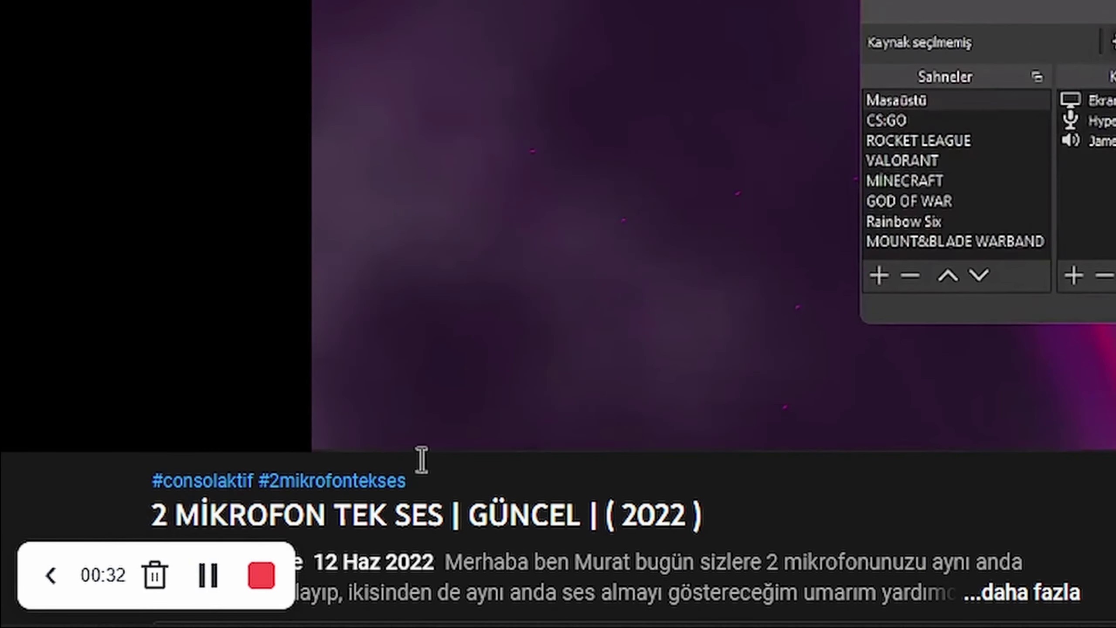
{"action": "left_click", "coordinate": [262, 576]}
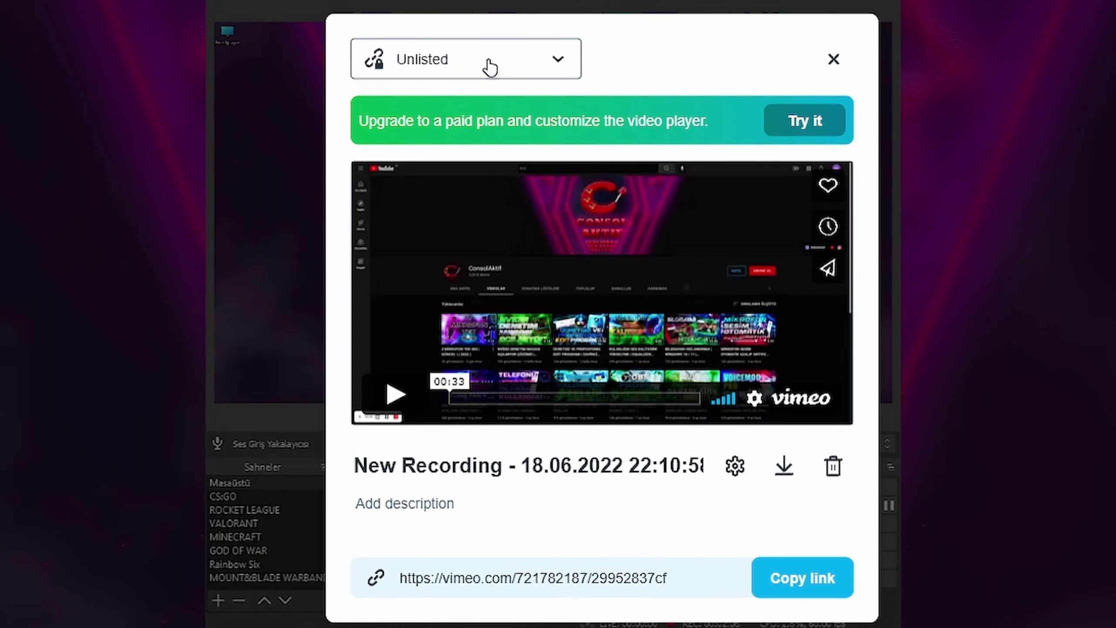
Switch the new recording's privacy to Private and set it back to Unlisted.
{"action": "left_click", "coordinate": [490, 67]}
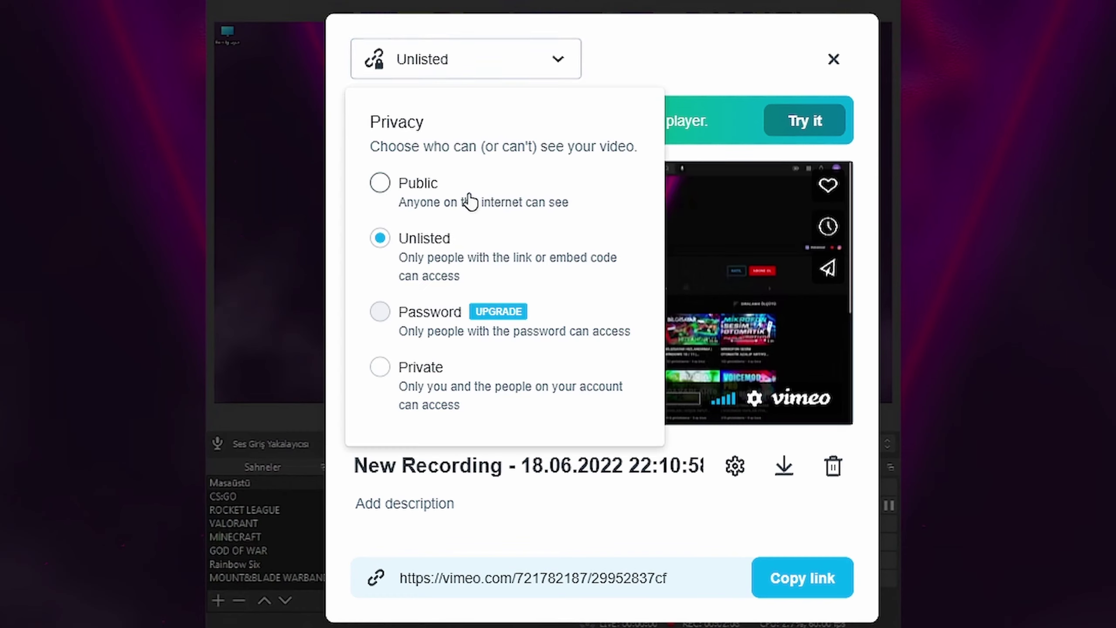
{"action": "left_click", "coordinate": [387, 370]}
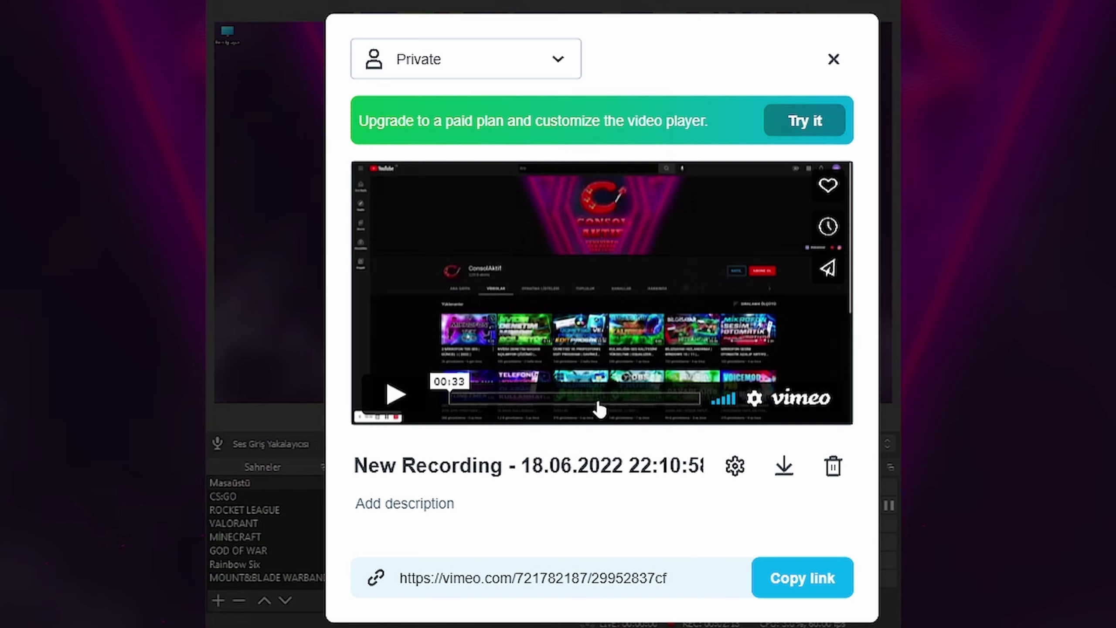
{"action": "left_click", "coordinate": [510, 70]}
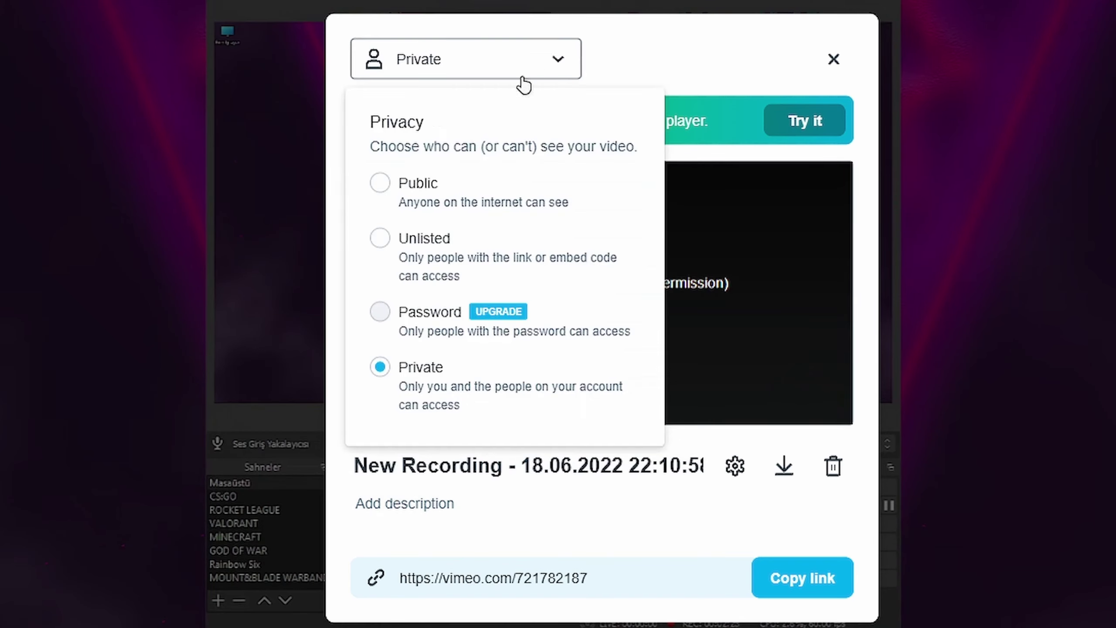
{"action": "left_click", "coordinate": [381, 239]}
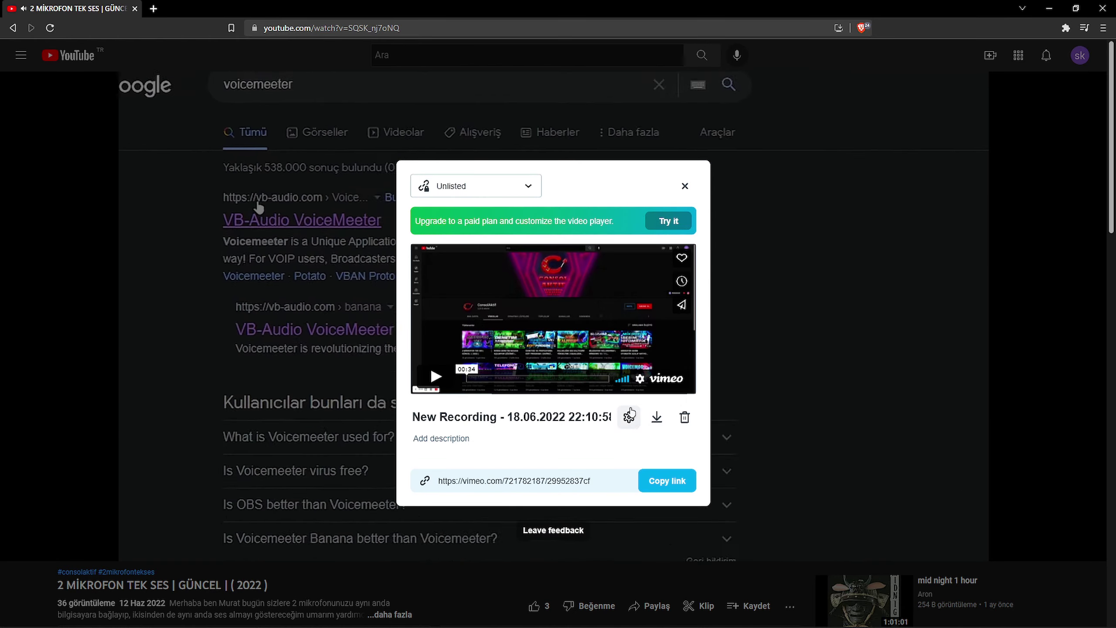
Open the new recording's page on the Vimeo site in its own tab.
{"action": "left_click", "coordinate": [668, 379]}
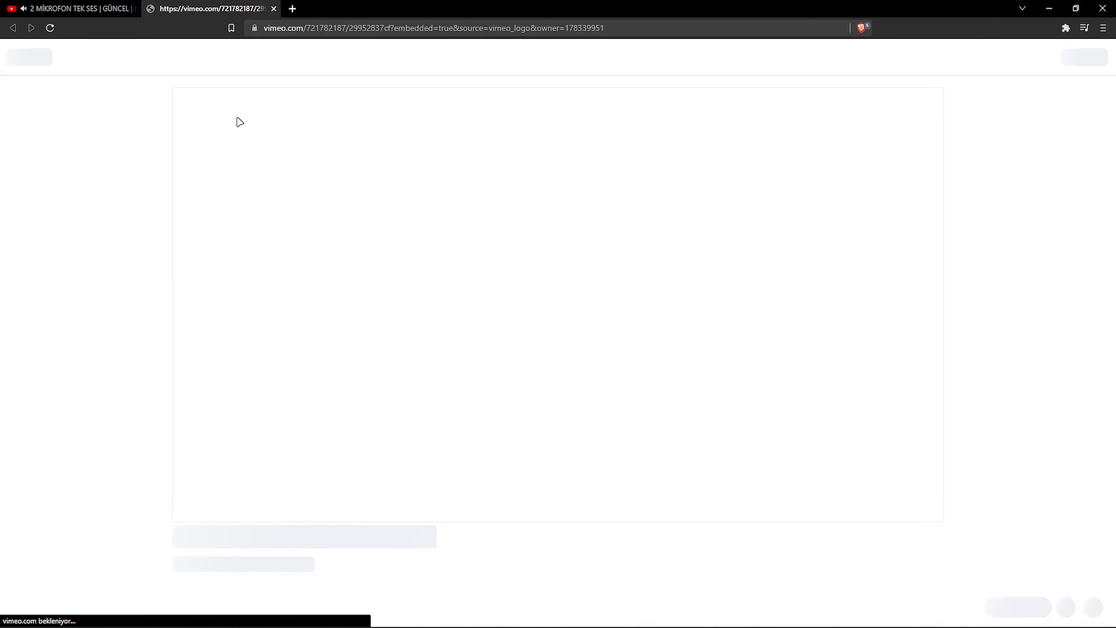
{"action": "left_click", "coordinate": [74, 8]}
{"action": "key", "text": "ctrl+Tab"}
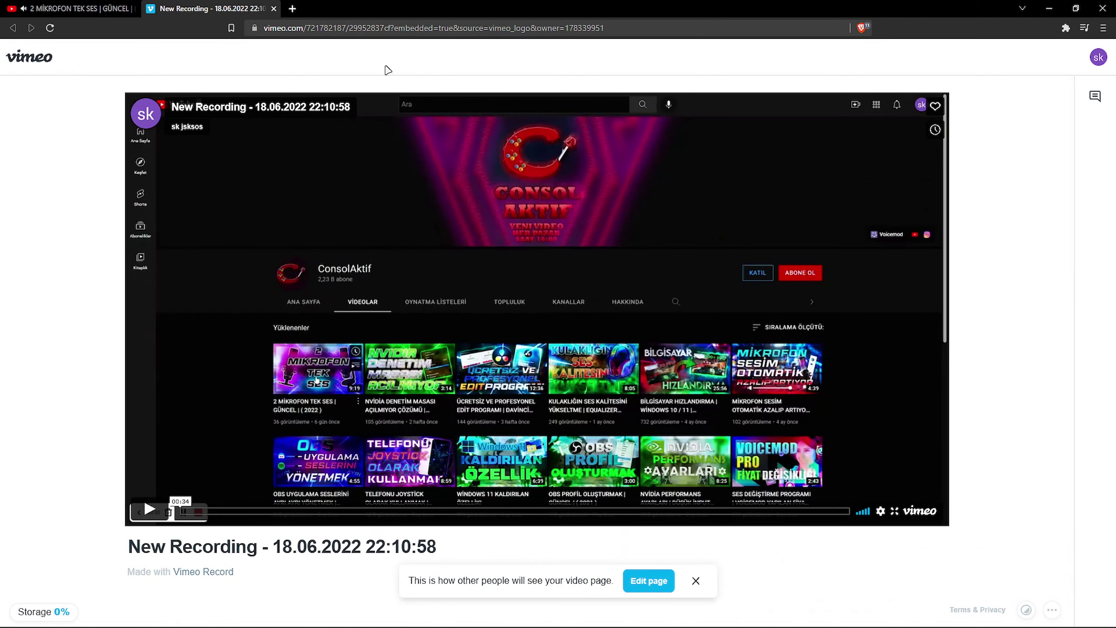
Check Brave Browser in the volume mixer and play back the Vimeo recording to review its picture and sound.
{"action": "left_click", "coordinate": [712, 615]}
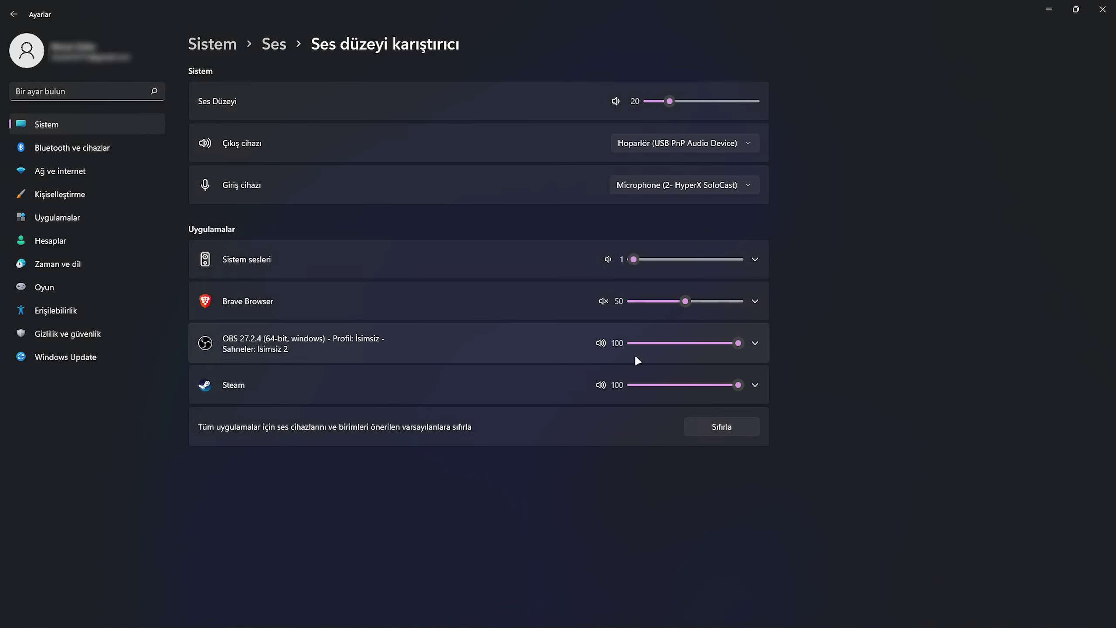
{"action": "left_click", "coordinate": [1050, 9]}
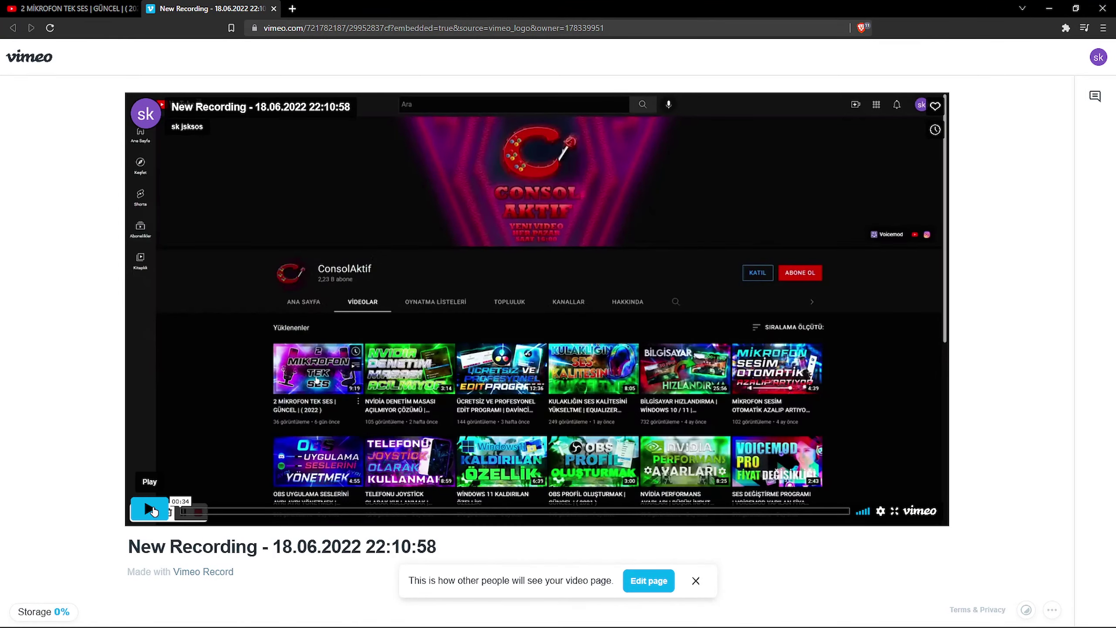
{"action": "left_click", "coordinate": [150, 509]}
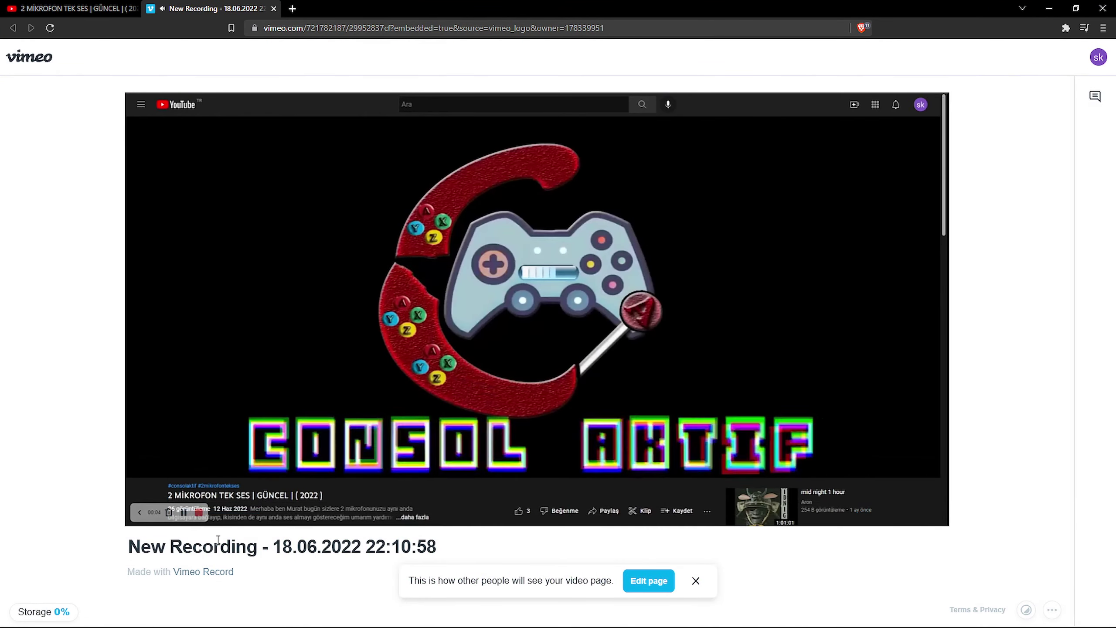
{"action": "left_click", "coordinate": [151, 510]}
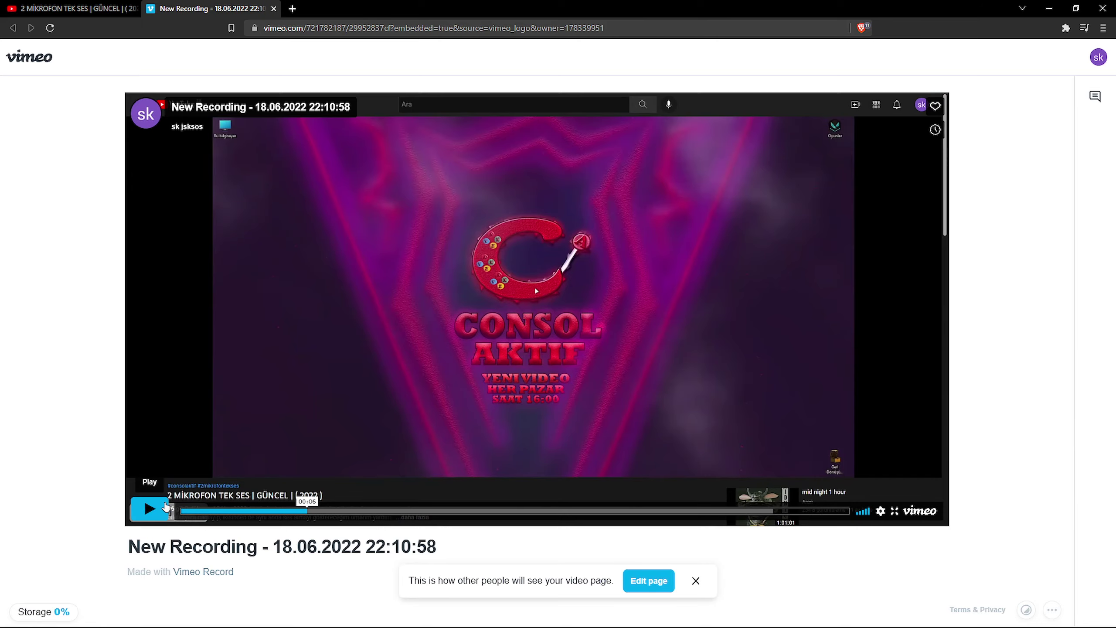
{"action": "left_click", "coordinate": [151, 510]}
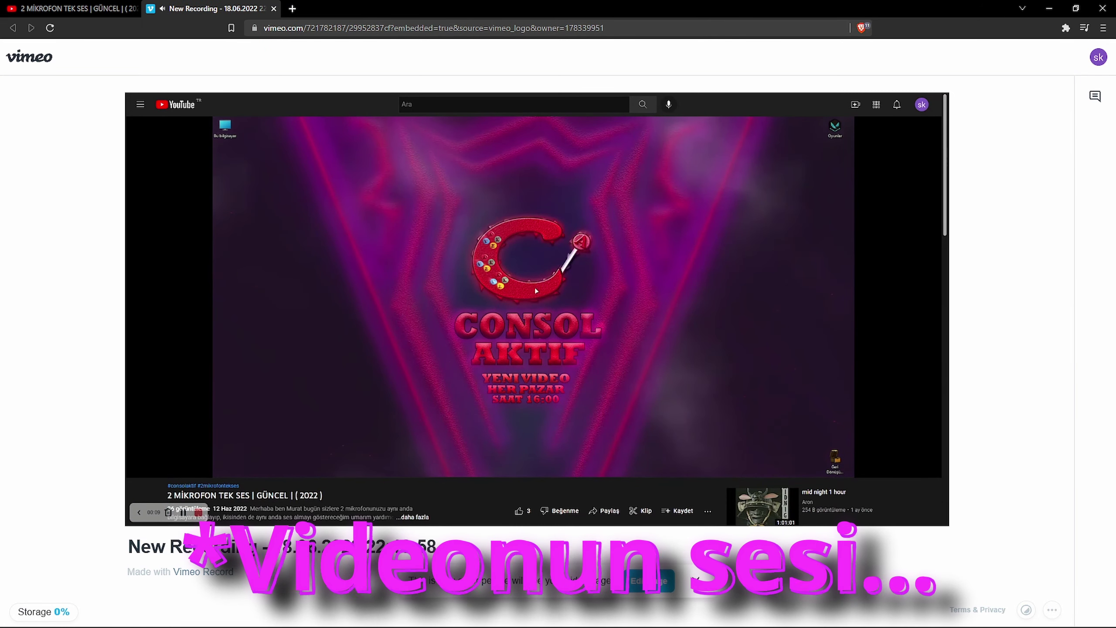
{"action": "left_click", "coordinate": [553, 420]}
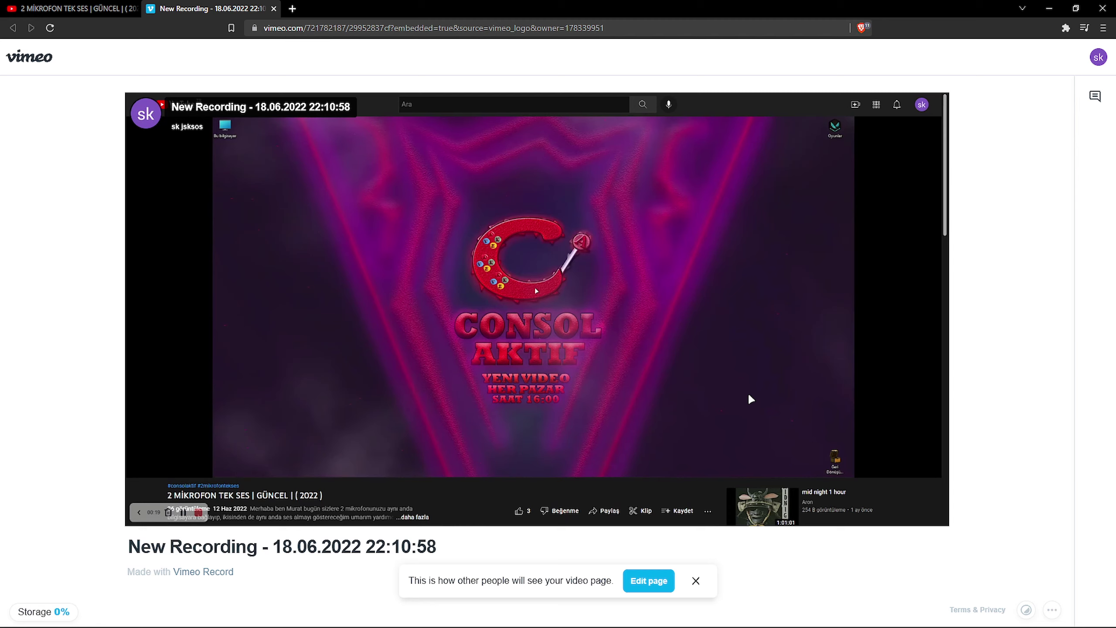
{"action": "mouse_move", "coordinate": [581, 428]}
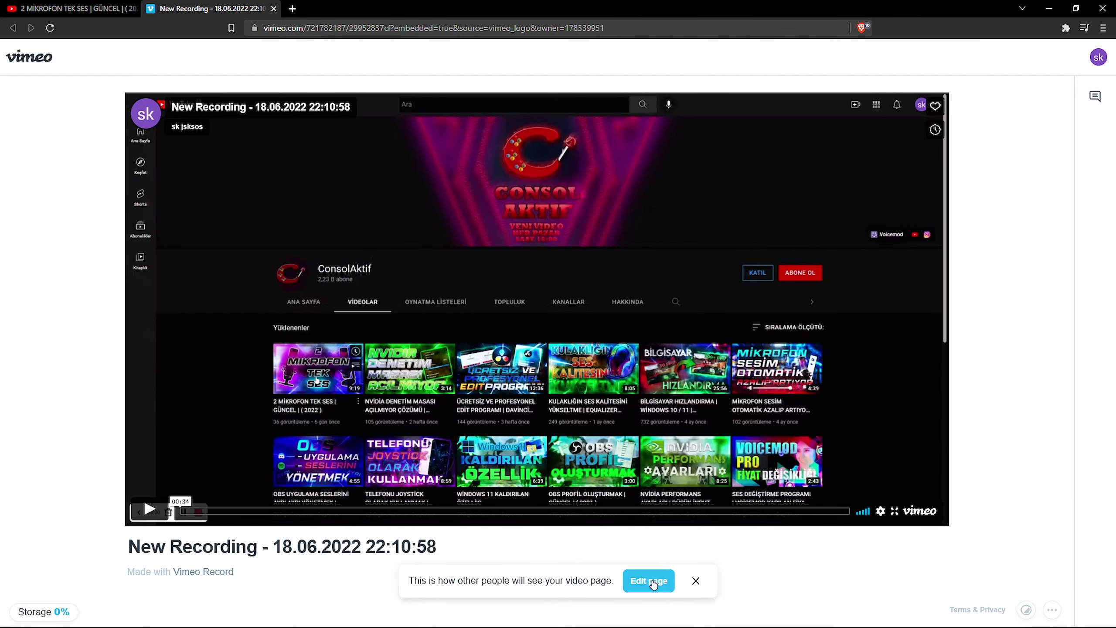
Open the recording's edit page and bring up its download option.
{"action": "left_click", "coordinate": [649, 581]}
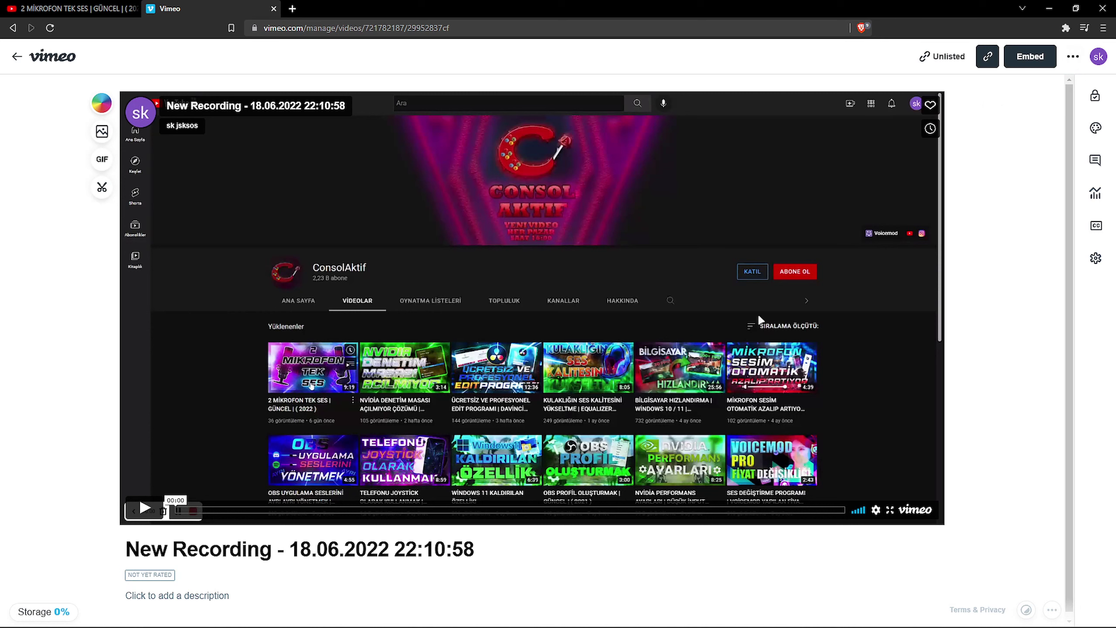
{"action": "left_click", "coordinate": [1073, 56]}
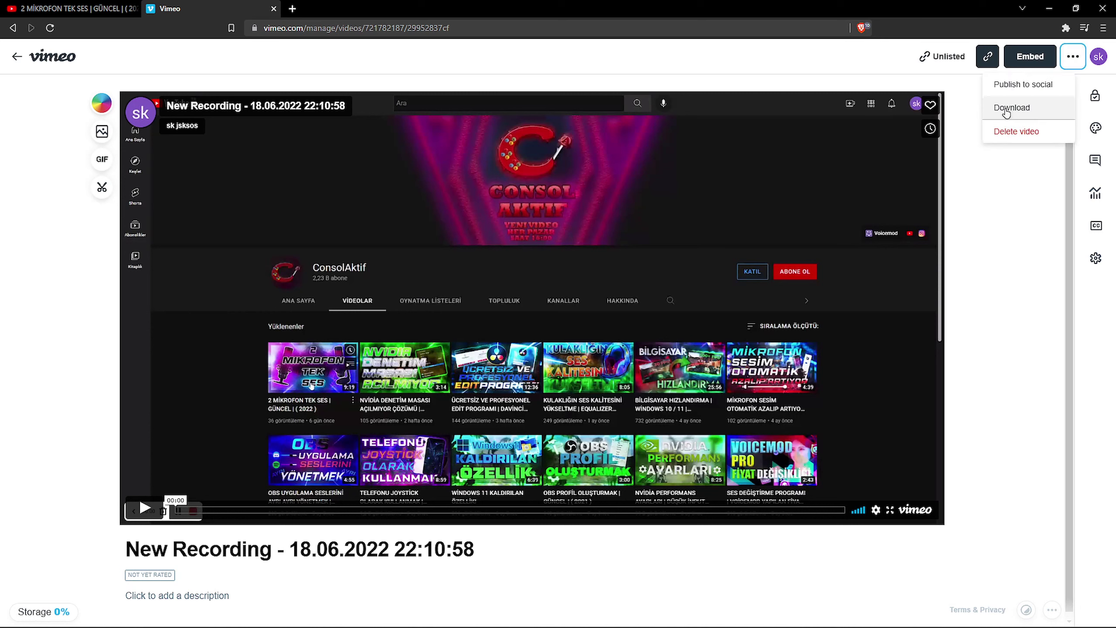